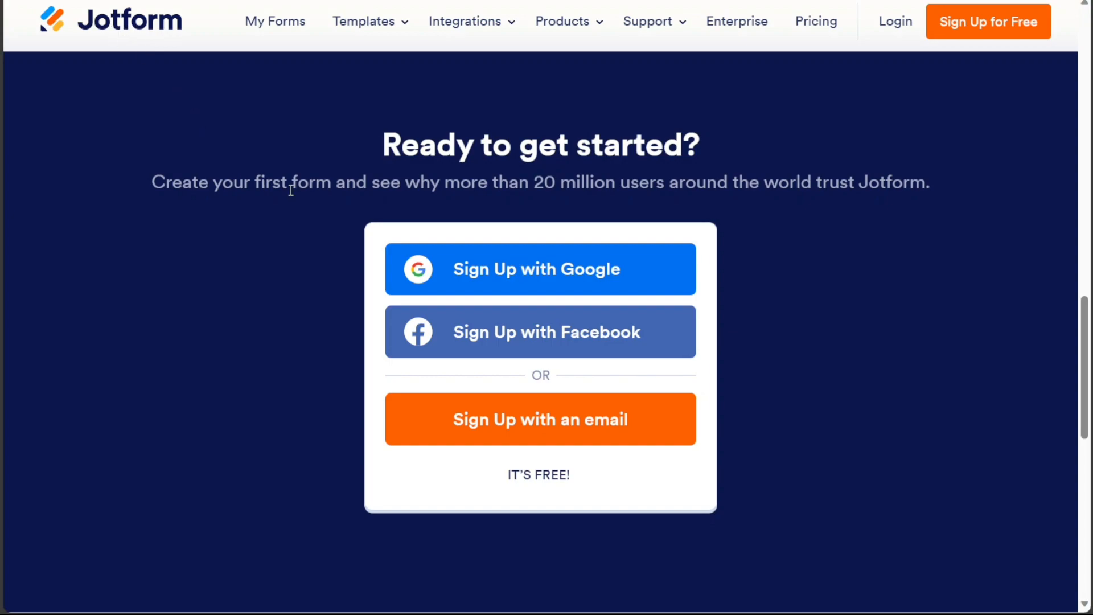
- Leave the app preview and look through the basic elements and widgets available for Demo App
mouse_move(594, 45)
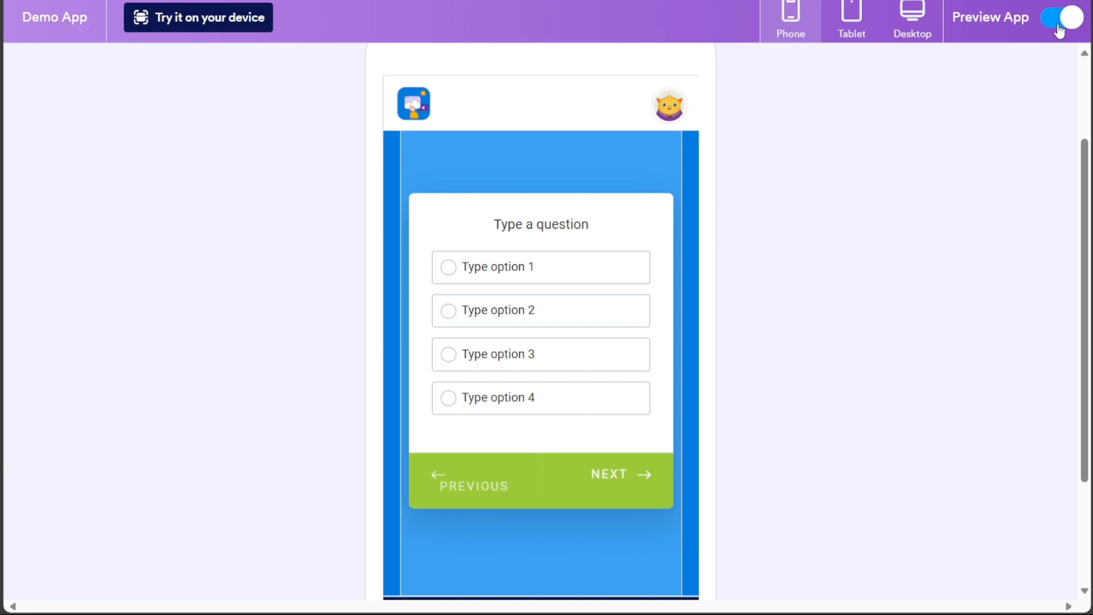
click(1058, 23)
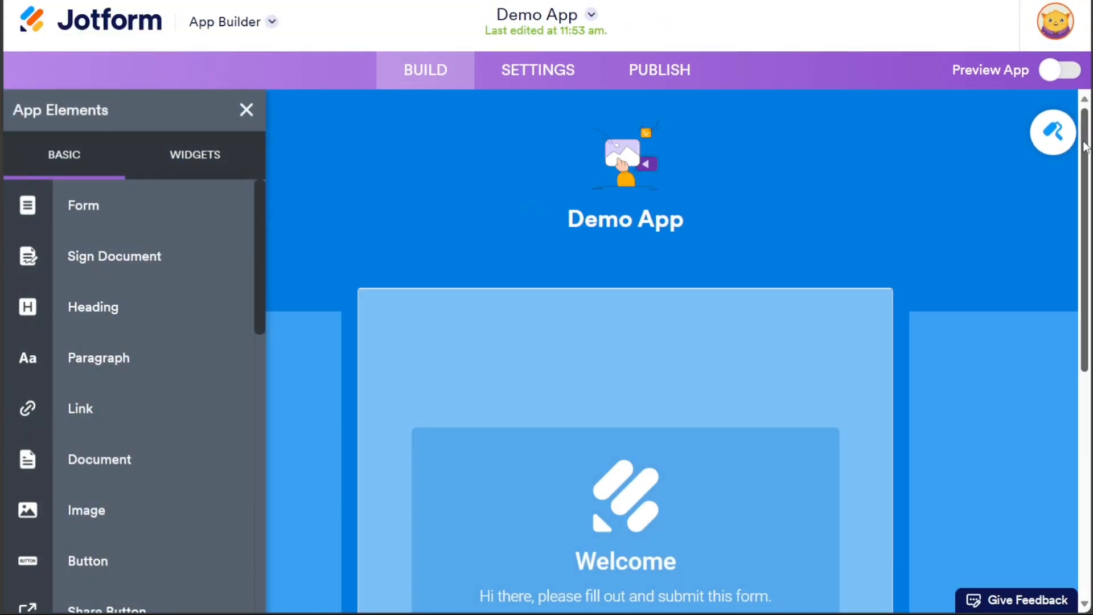
drag(1085, 148, 1085, 260)
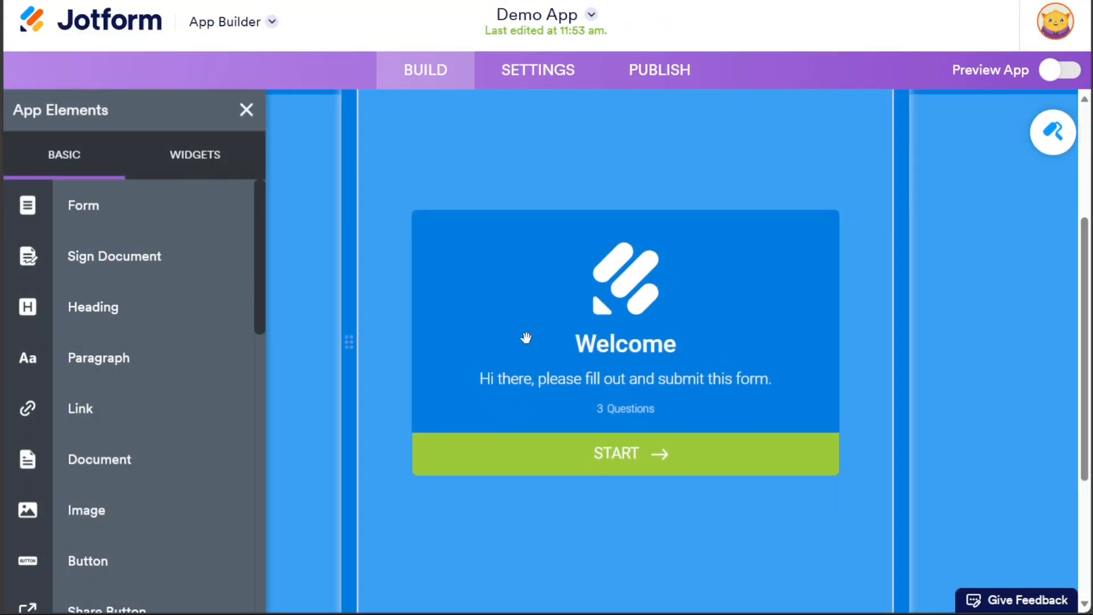
mouse_move(259, 214)
mouse_down()
mouse_move(251, 339)
mouse_move(223, 470)
mouse_move(257, 305)
mouse_move(264, 198)
mouse_up()
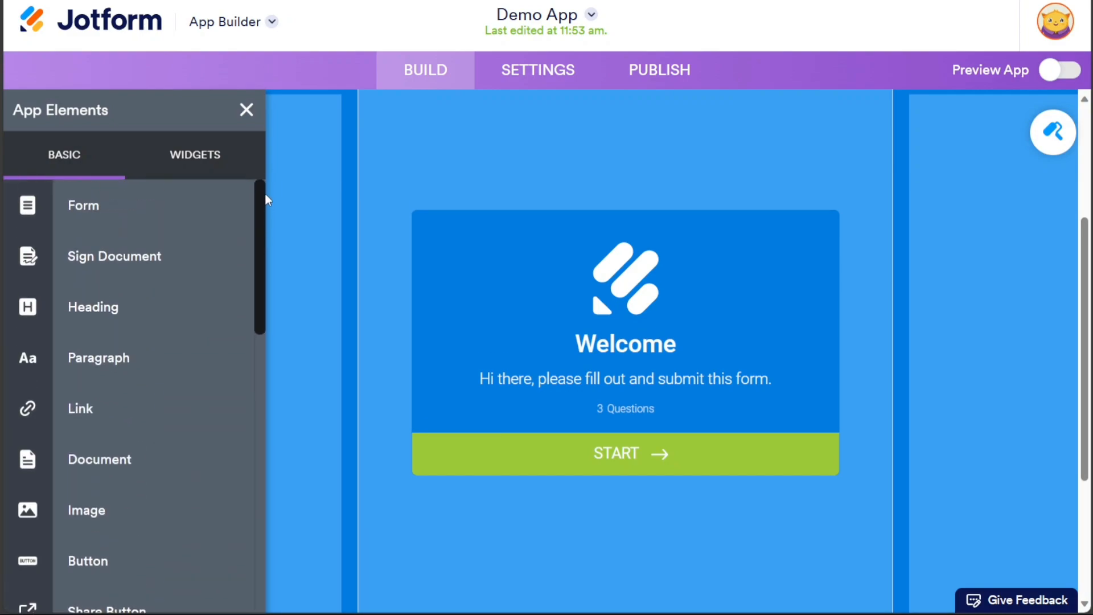
click(206, 162)
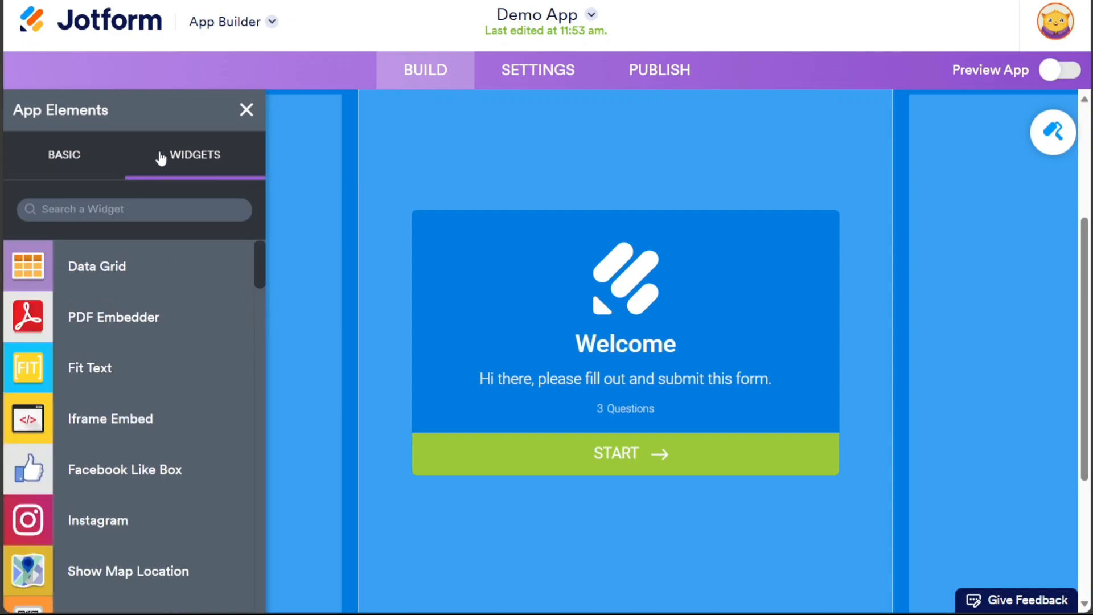
click(70, 165)
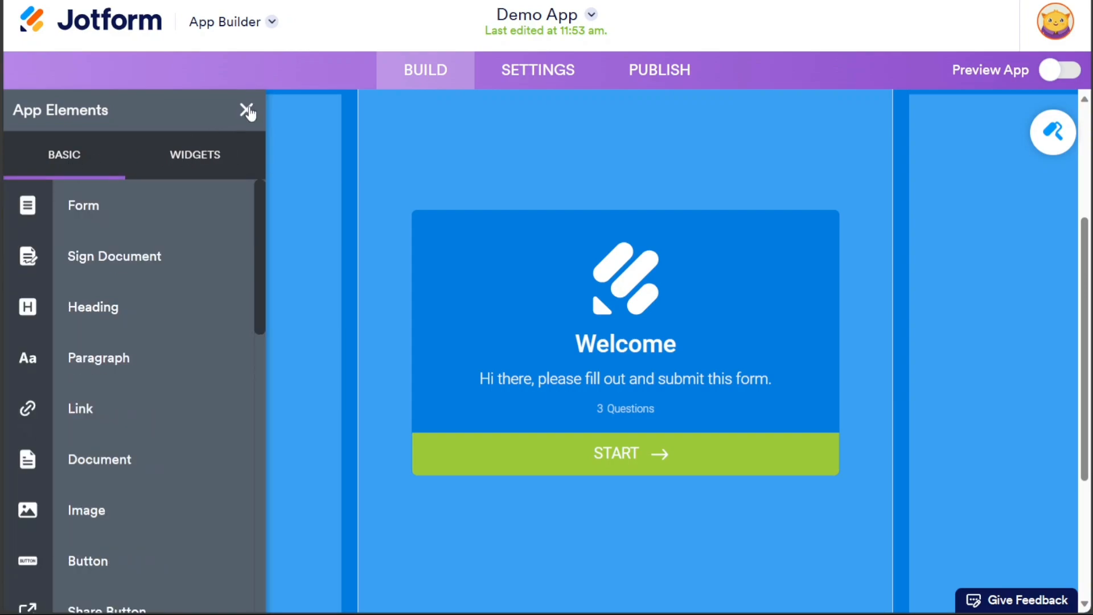
click(246, 110)
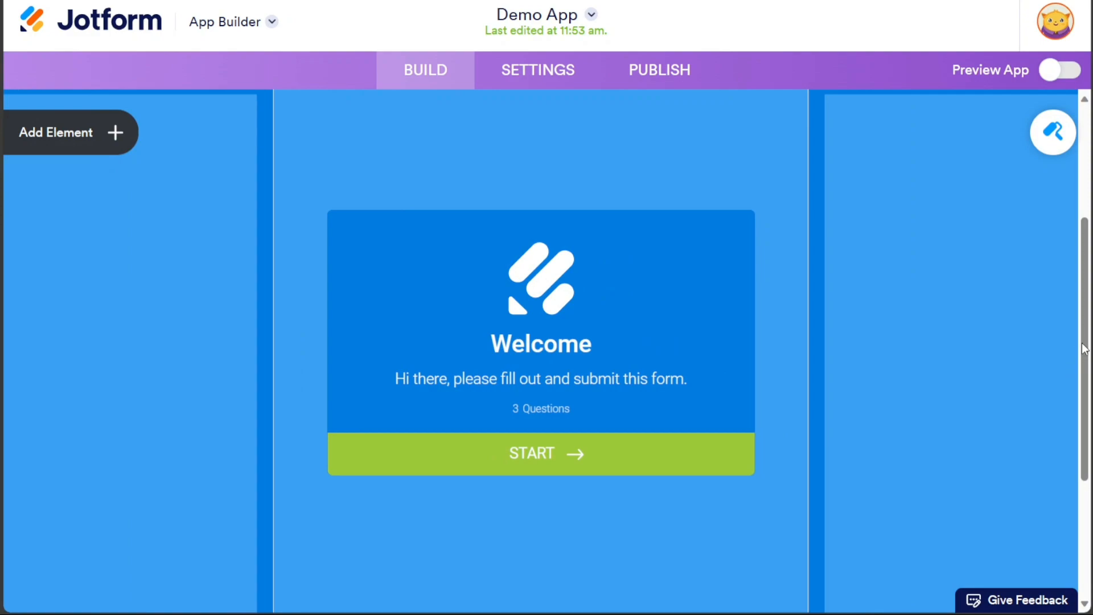
scroll(1084, 348, up, 4)
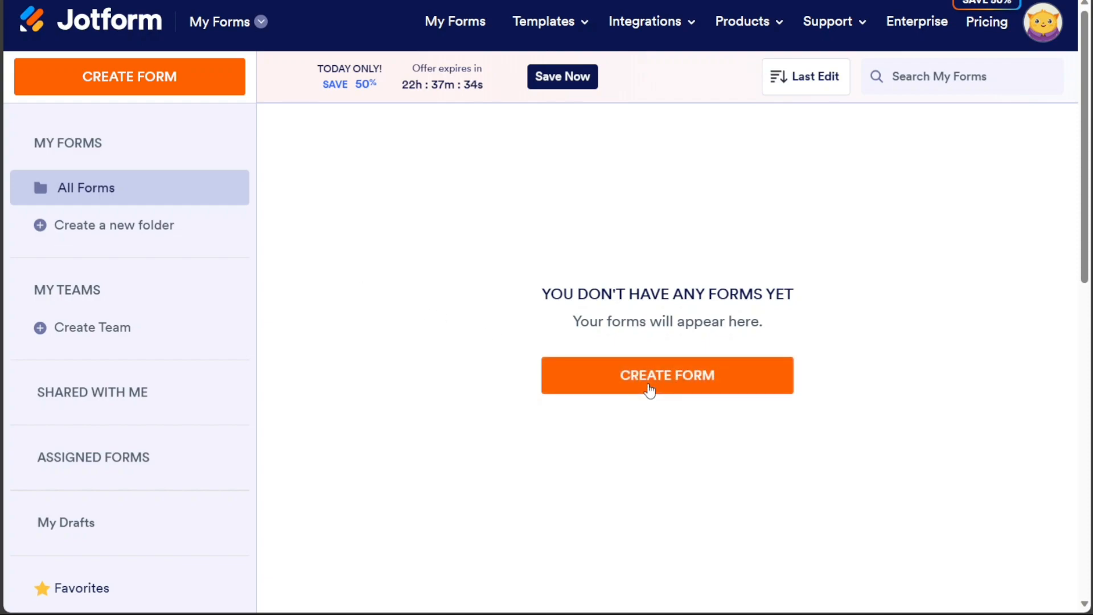
- Create a new form from scratch with the Card Form layout and dismiss the organization settings
click(199, 90)
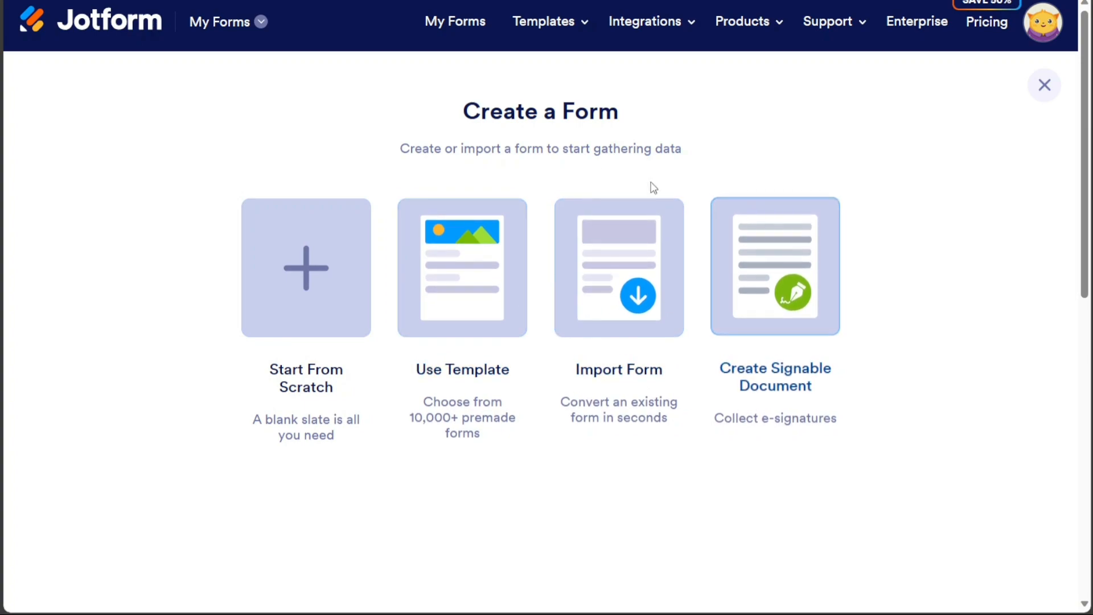
click(307, 260)
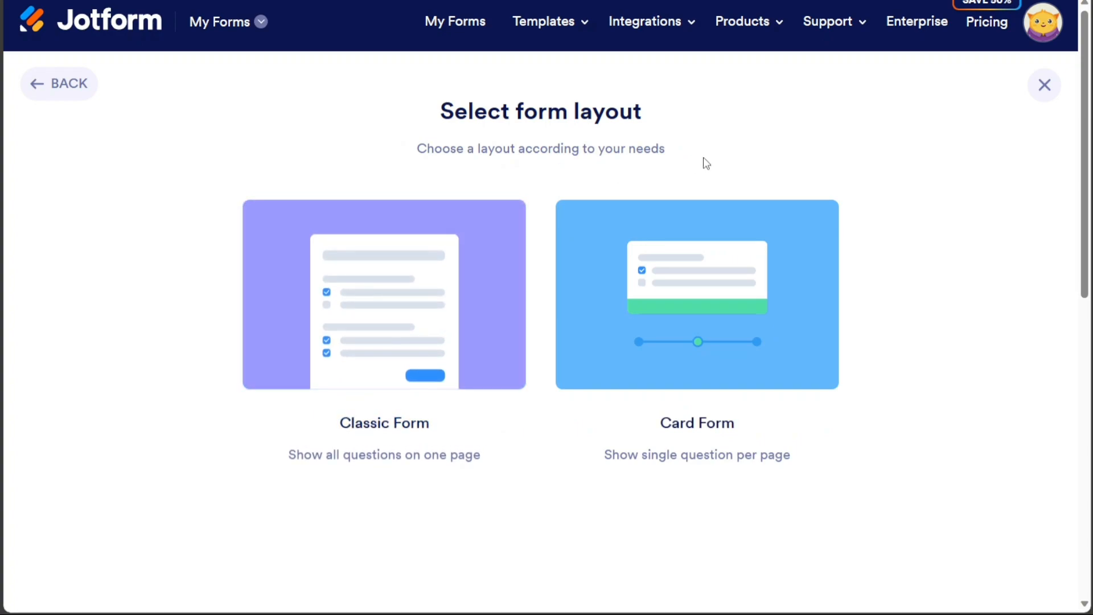
click(710, 295)
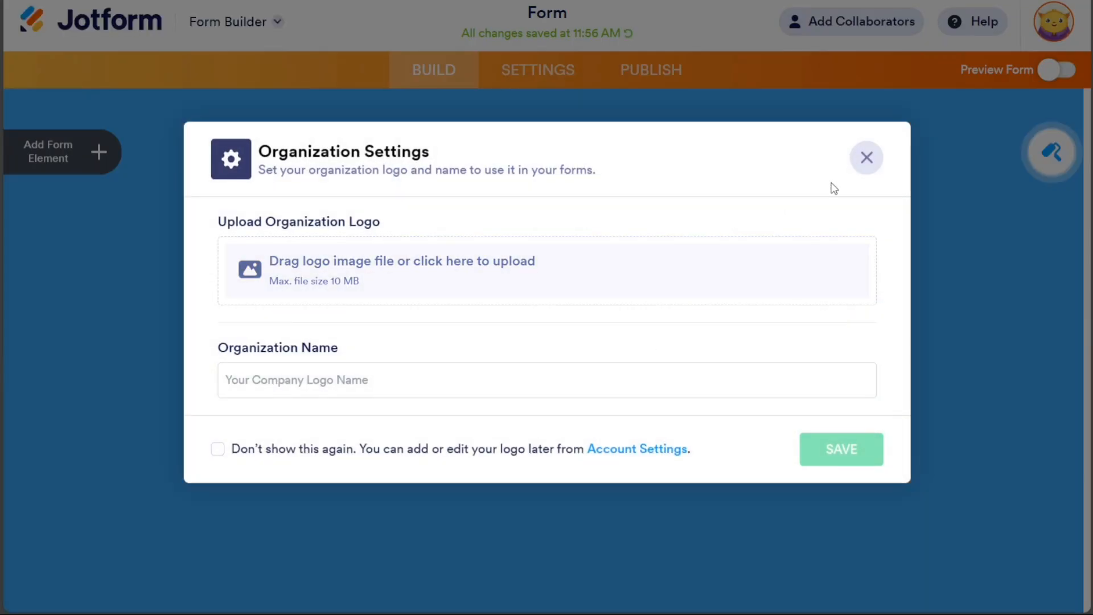
click(875, 165)
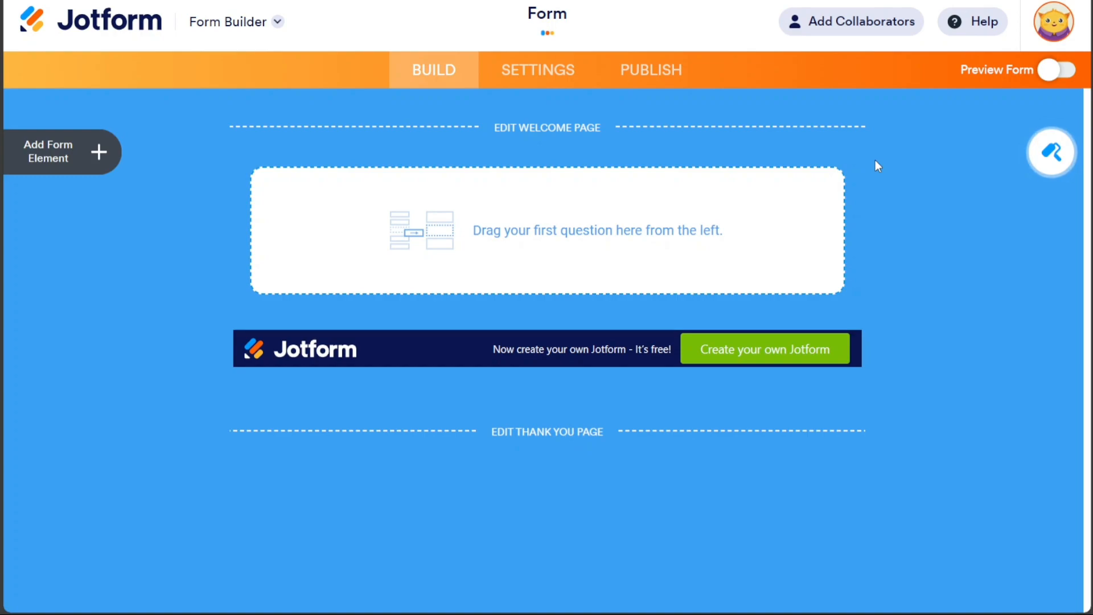
- Rename the new form as Demo
click(543, 11)
text(Demo)
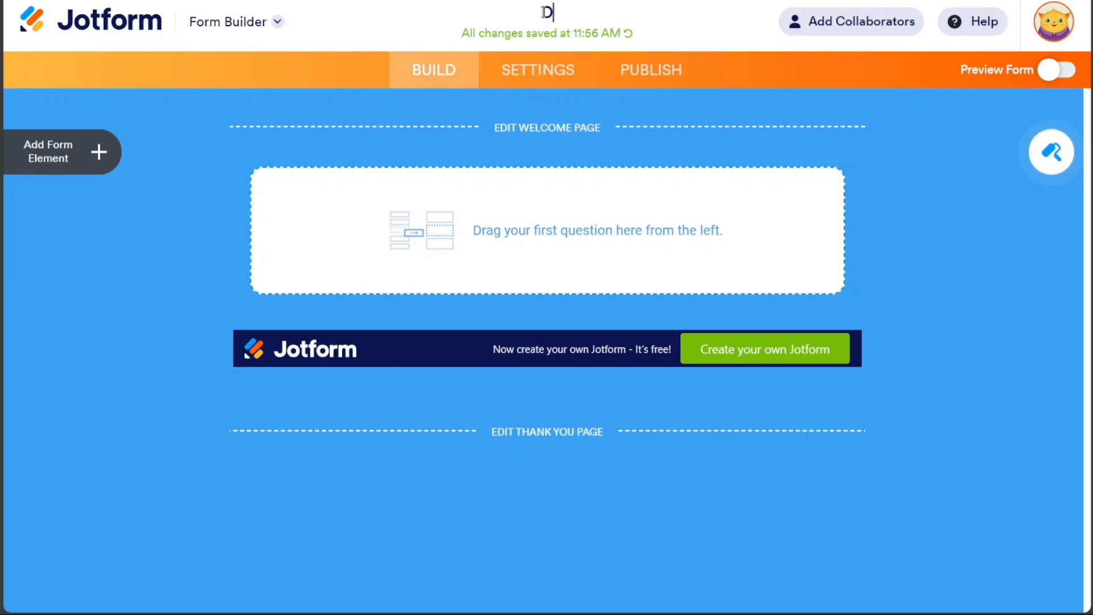
click(372, 25)
- Add a Yes/No Question, a Single Choice and a Multiple Choice question to the form, then close the element list
click(97, 151)
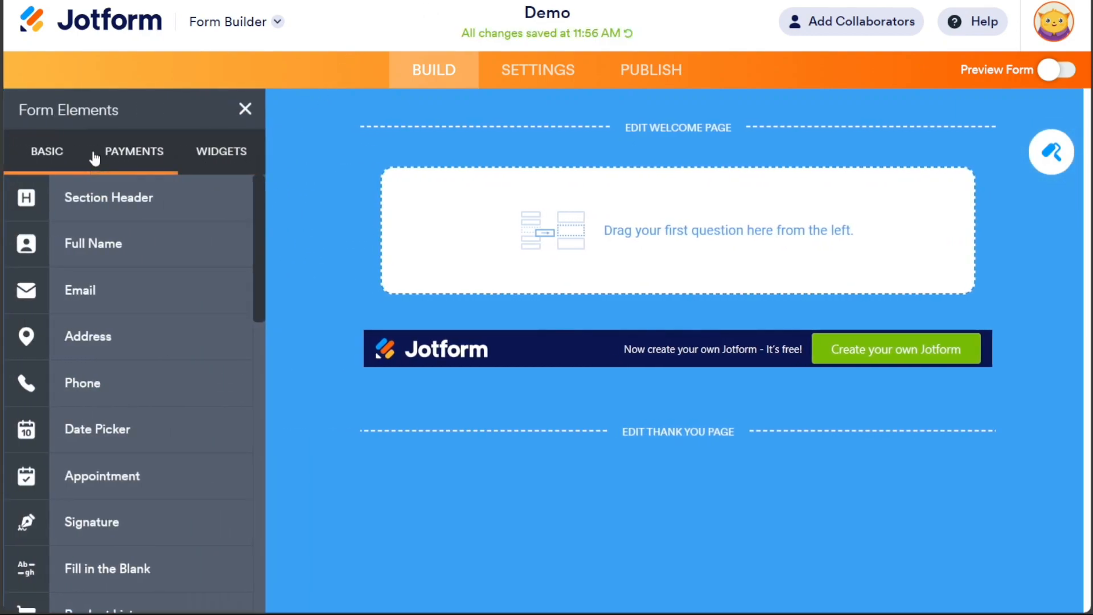
mouse_move(259, 221)
mouse_down()
mouse_move(244, 368)
mouse_move(258, 415)
mouse_move(268, 324)
mouse_move(262, 386)
mouse_up()
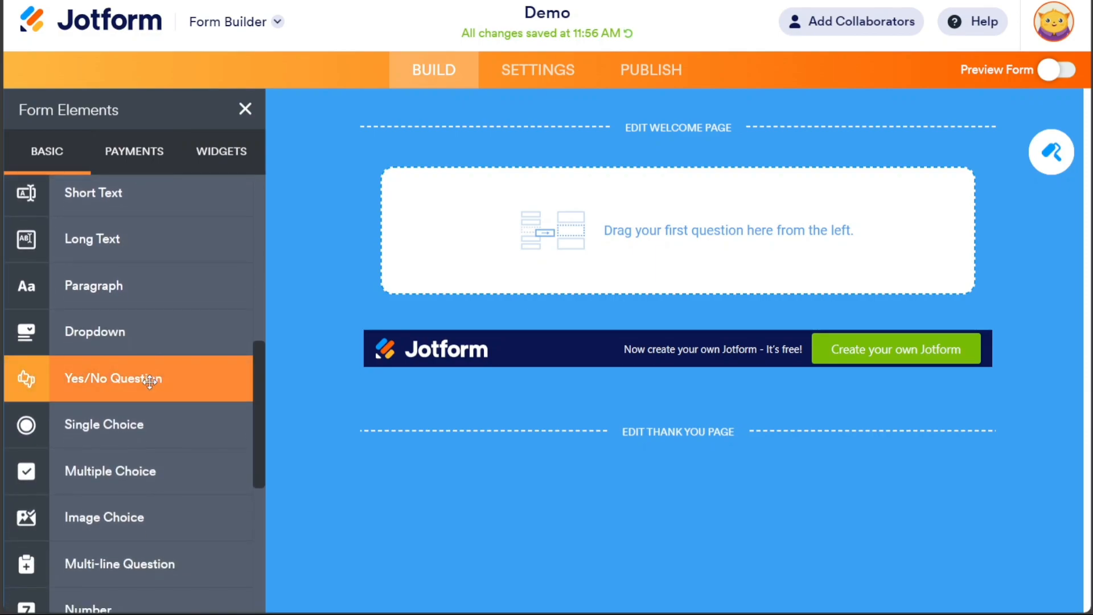
click(222, 378)
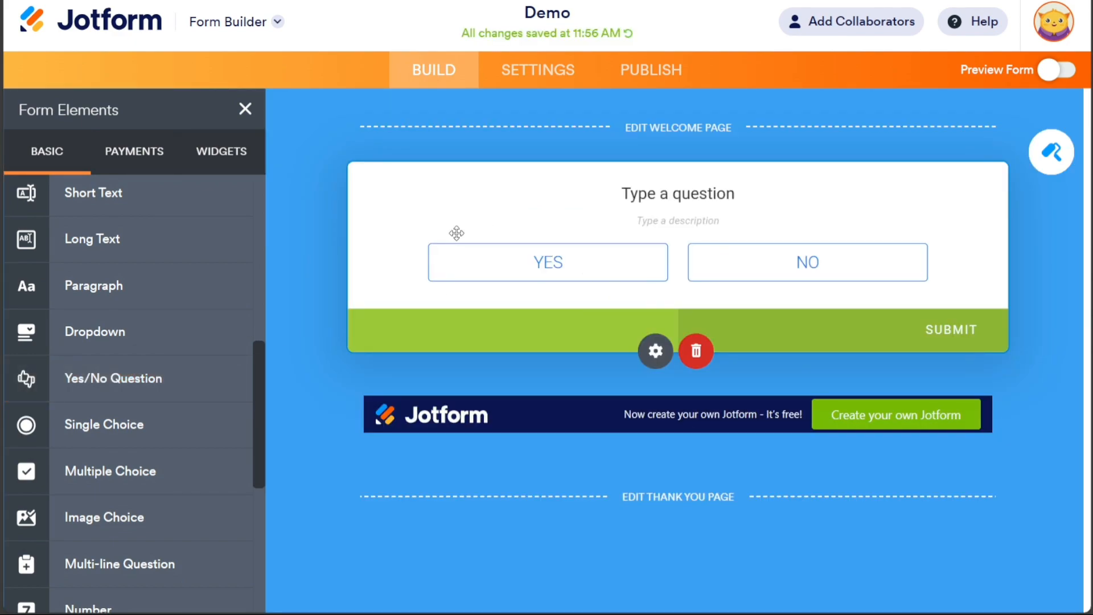
click(142, 432)
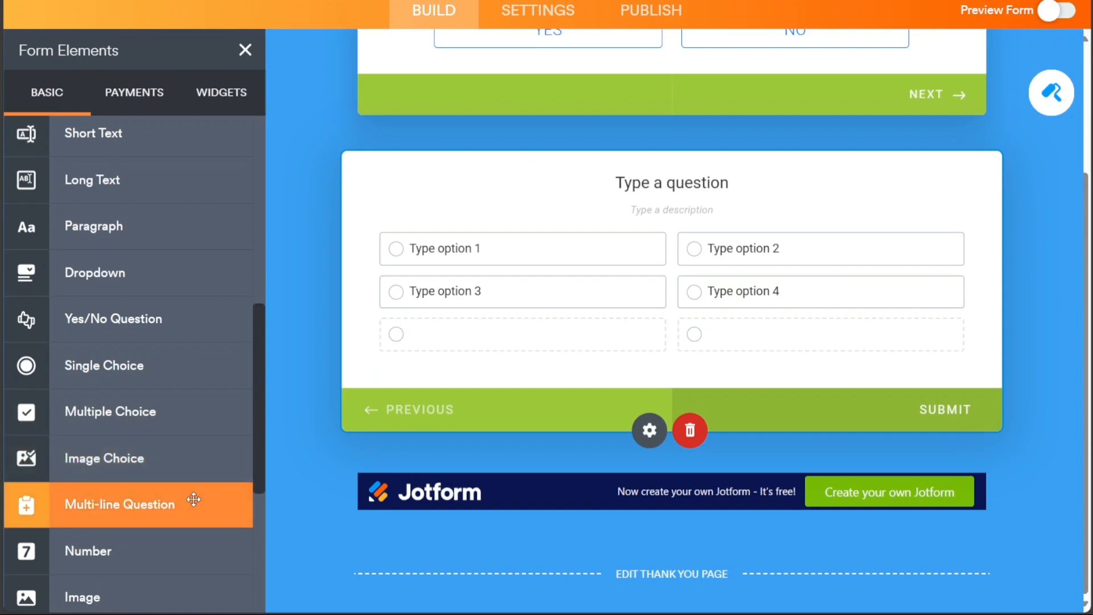
click(187, 412)
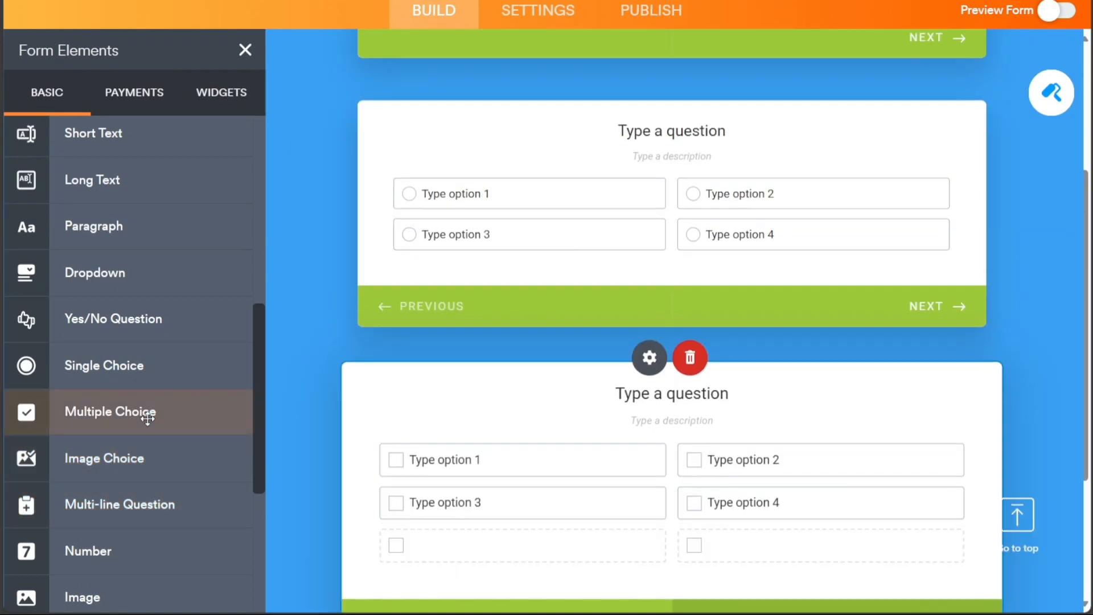
click(245, 50)
click(335, 247)
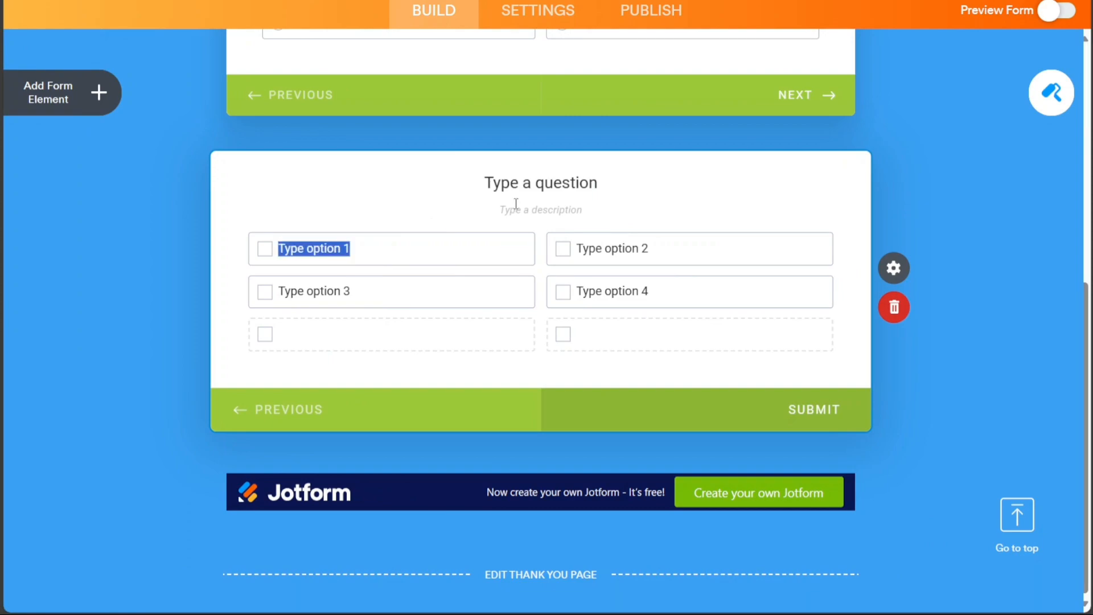
click(524, 186)
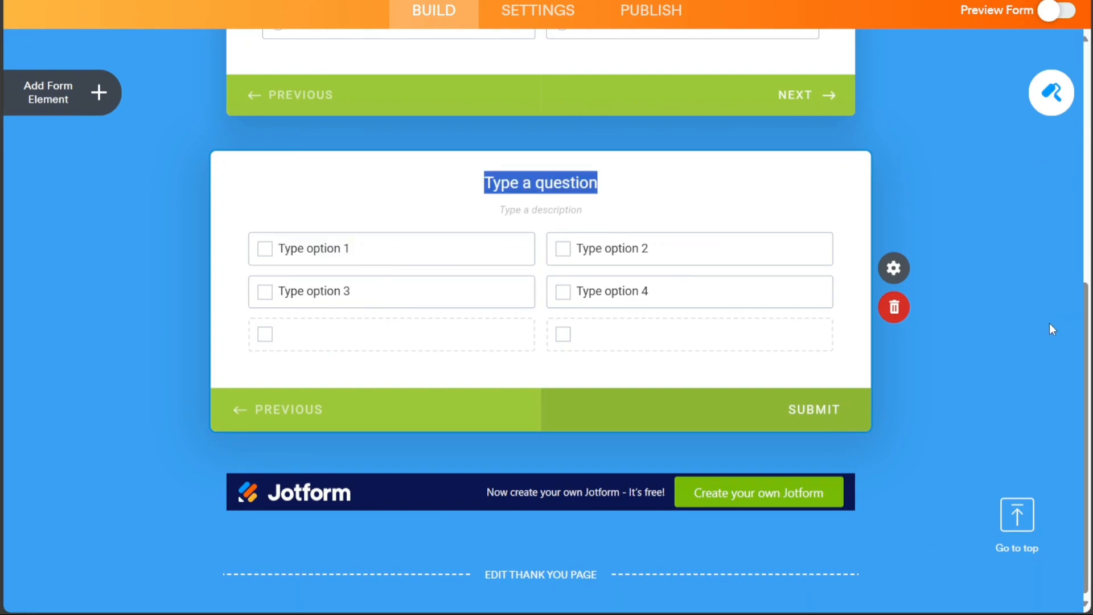
drag(1085, 337, 1090, 96)
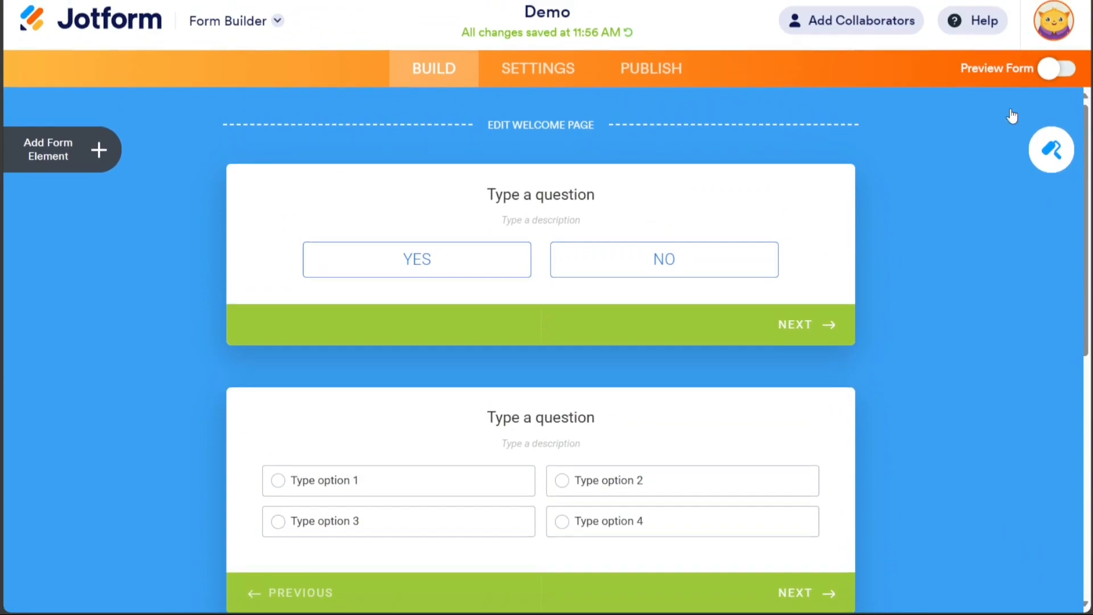
click(520, 193)
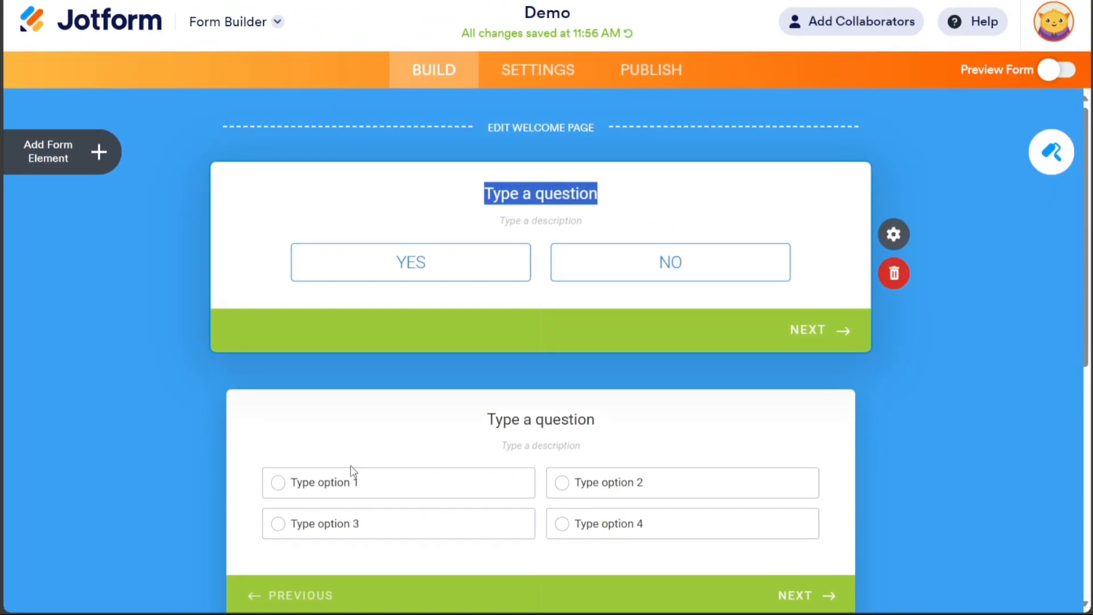
- Start a Change "Thank You" Page condition for the form that applies if question 1 Is Equal To NO
click(516, 74)
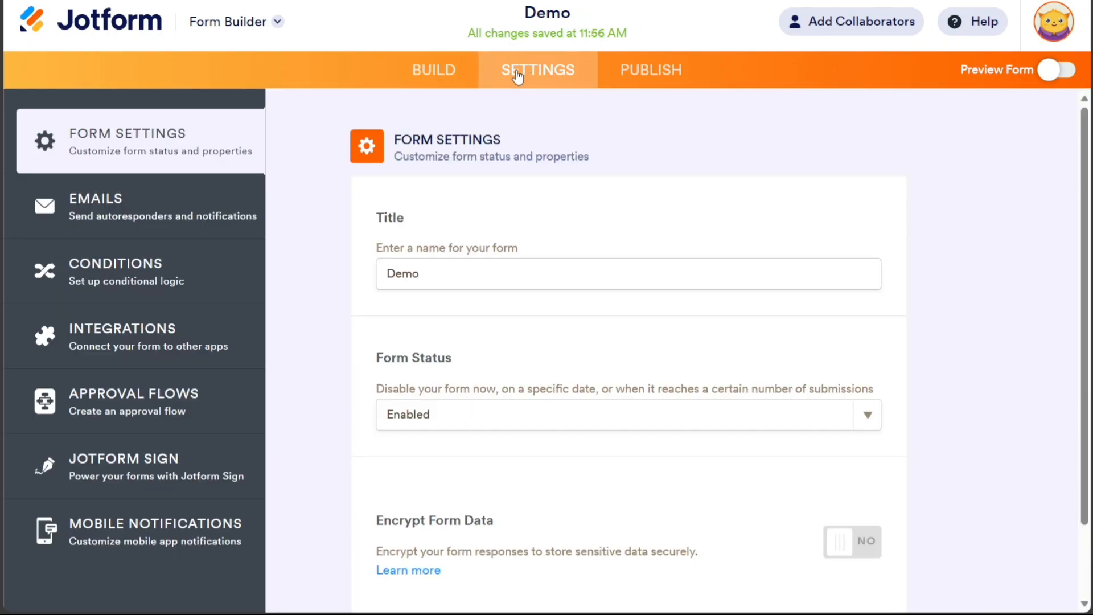
click(122, 266)
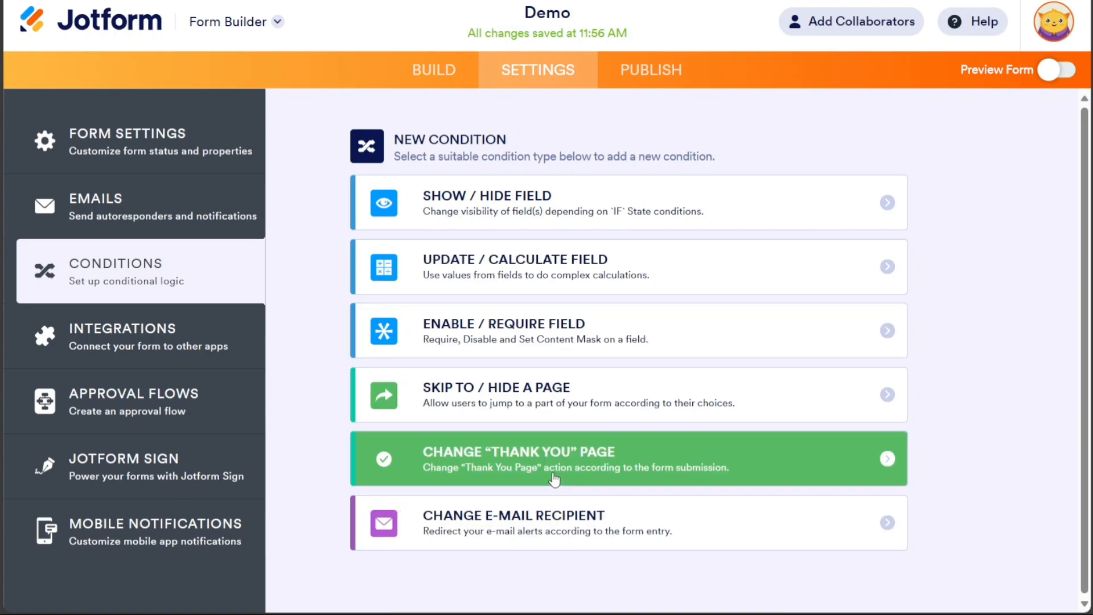
click(587, 460)
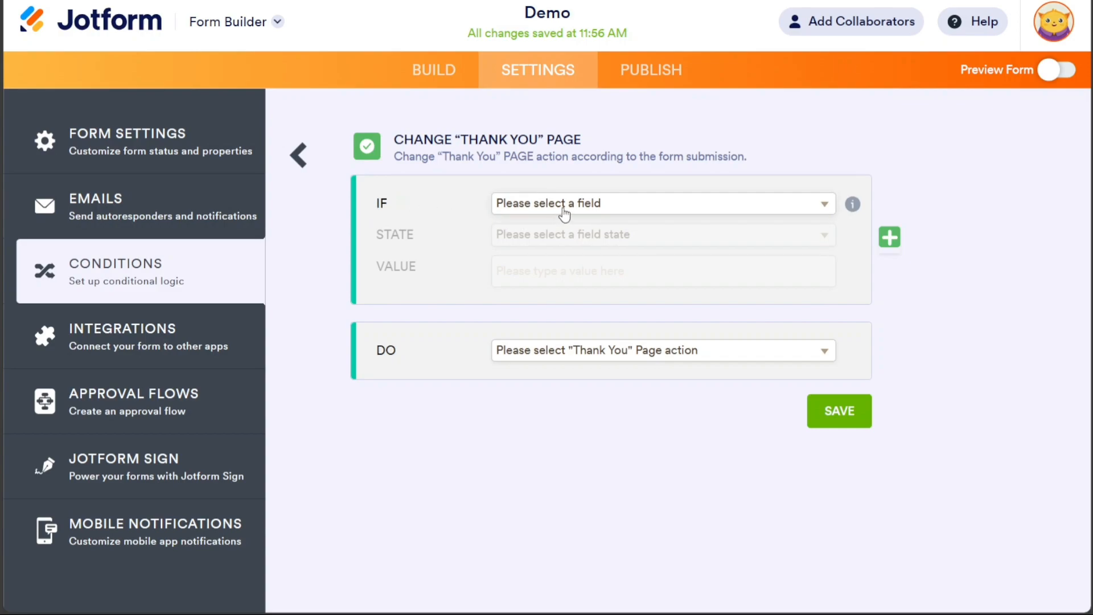
click(610, 243)
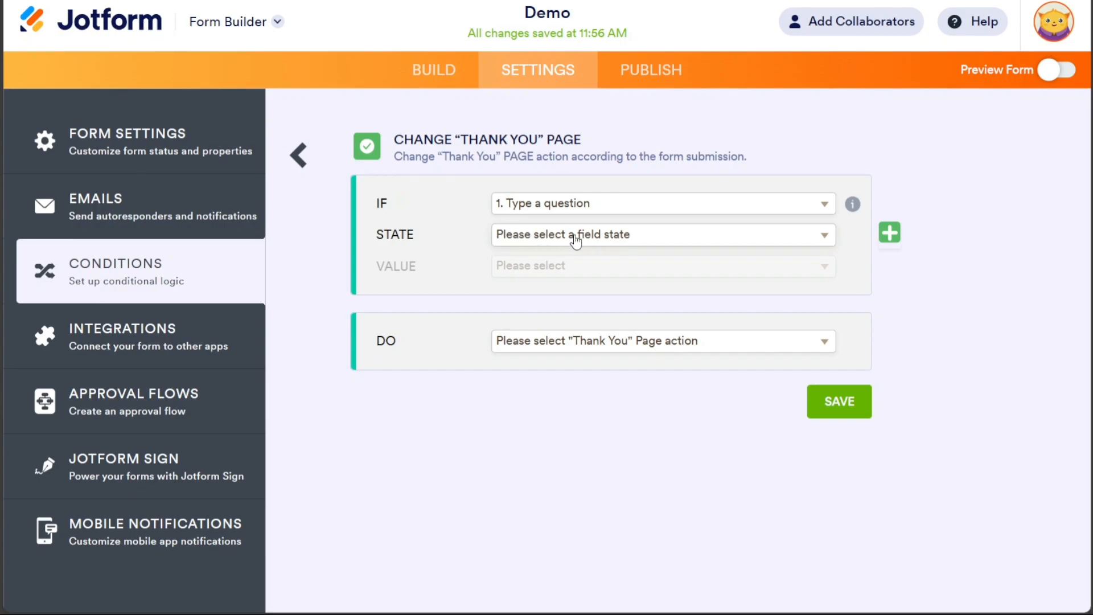
click(569, 269)
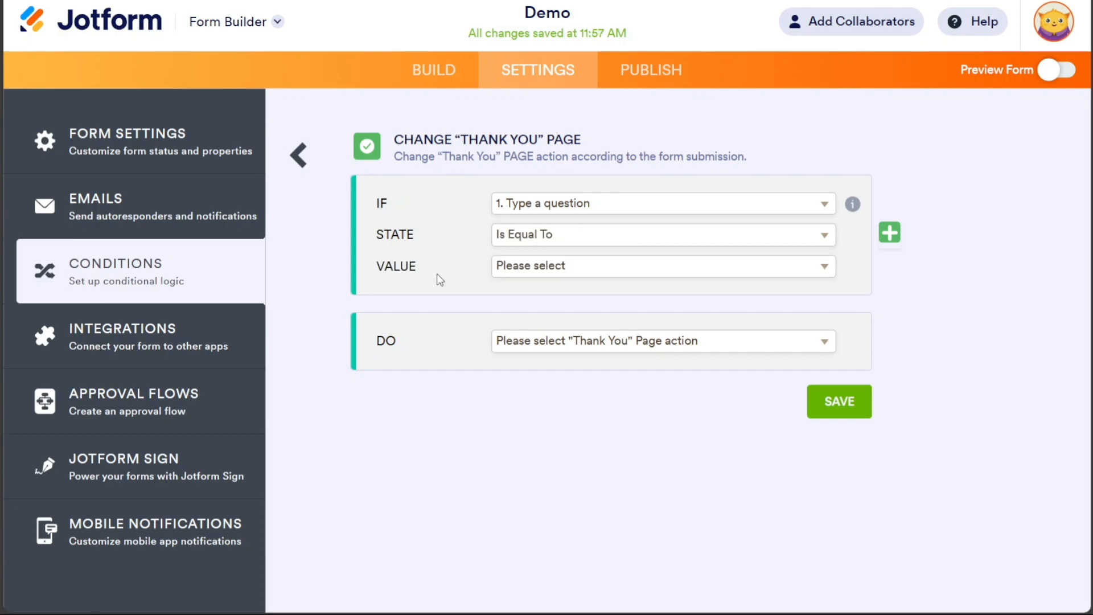
click(570, 270)
click(545, 316)
- Set the condition's action to Display a custom message on submission and save the condition
click(735, 378)
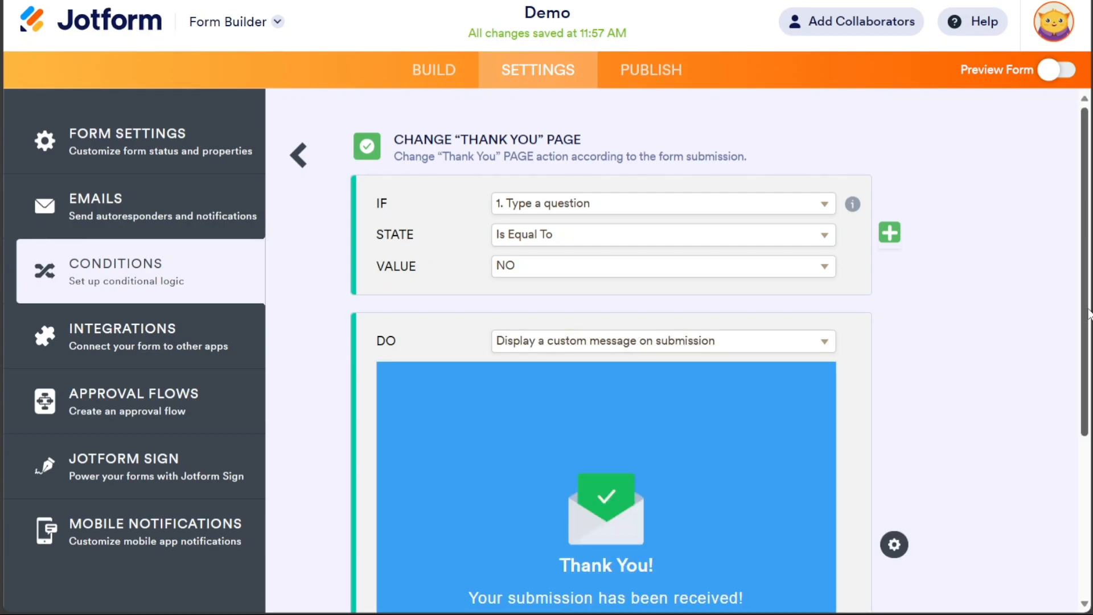
drag(1085, 312, 1052, 510)
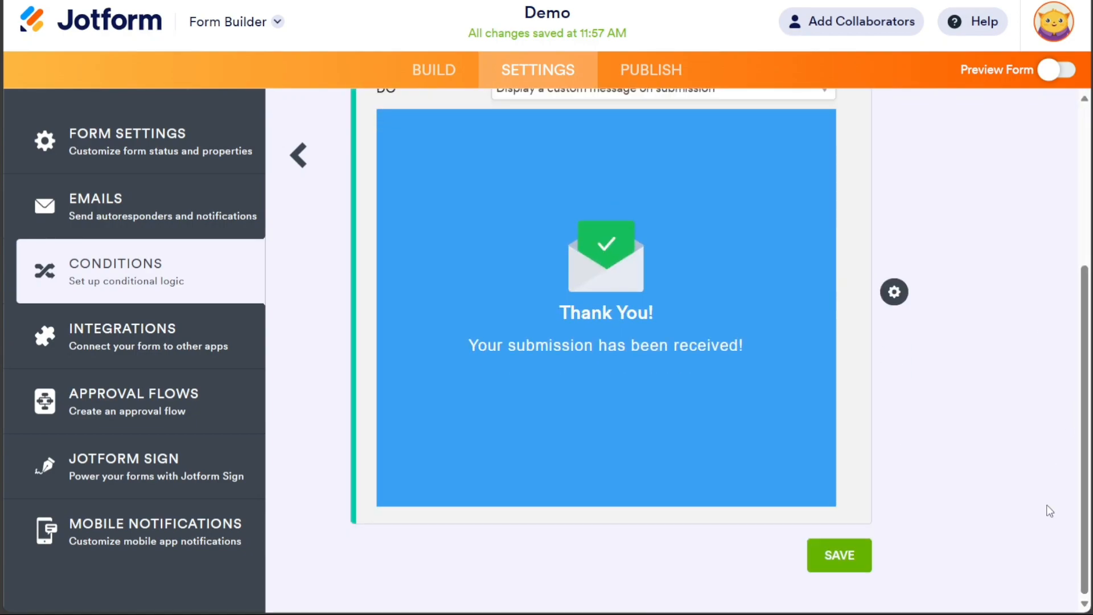
click(838, 556)
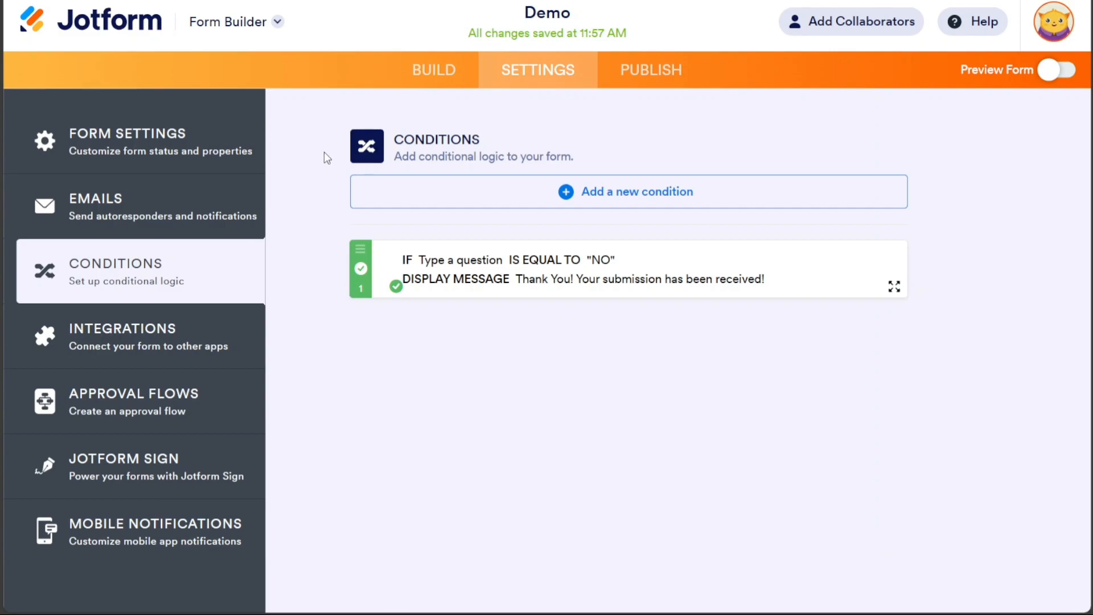
- Switch to Demo App in the App Builder and copy its public app link for sharing
click(280, 24)
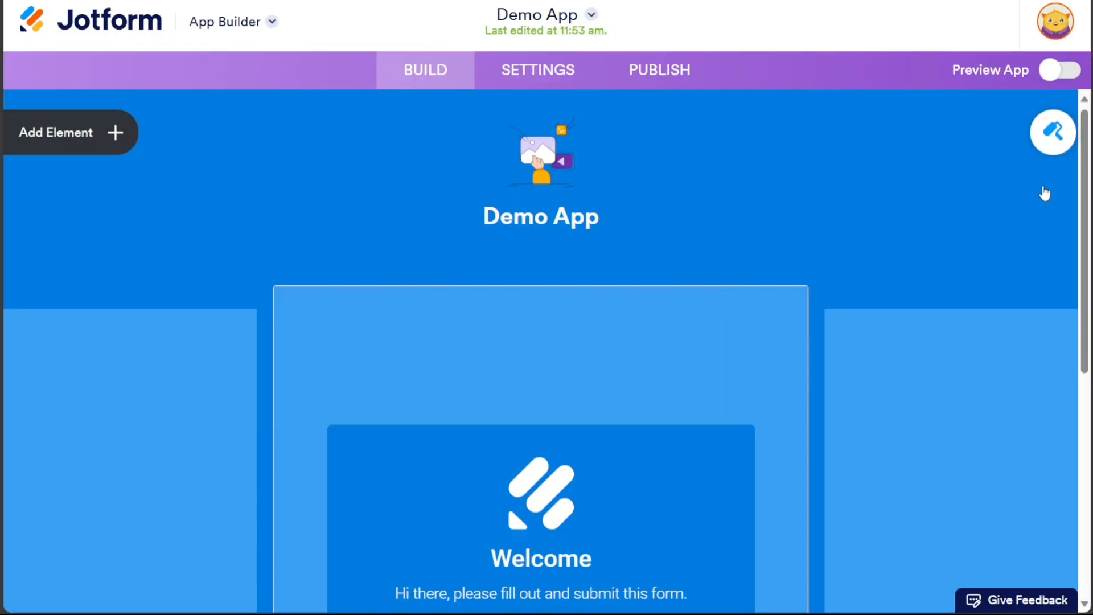
scroll(1088, 208, down, 4)
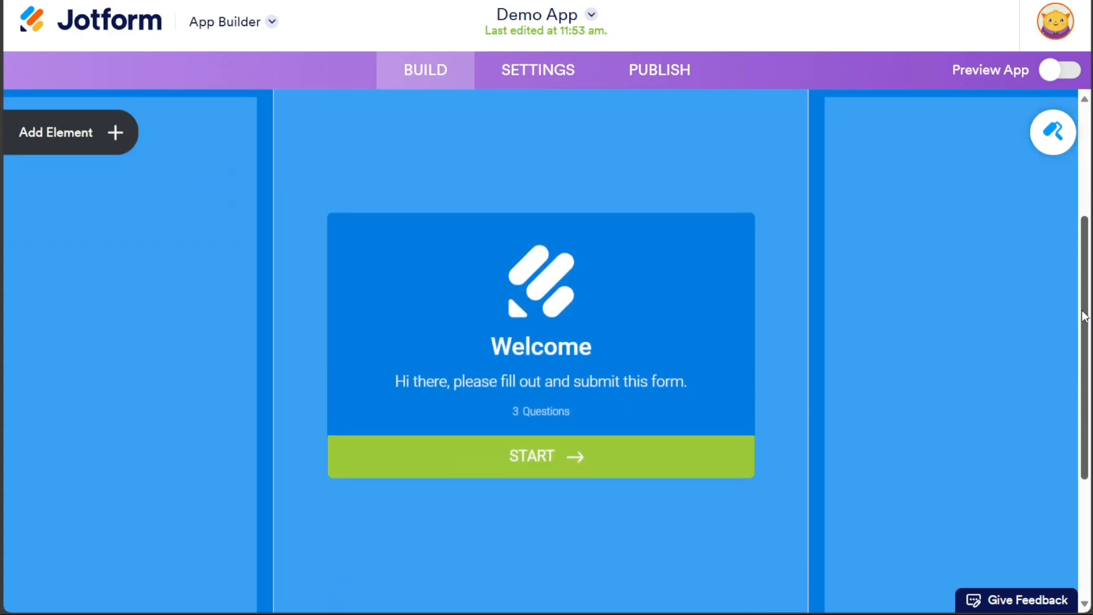
scroll(901, 226, up, 3)
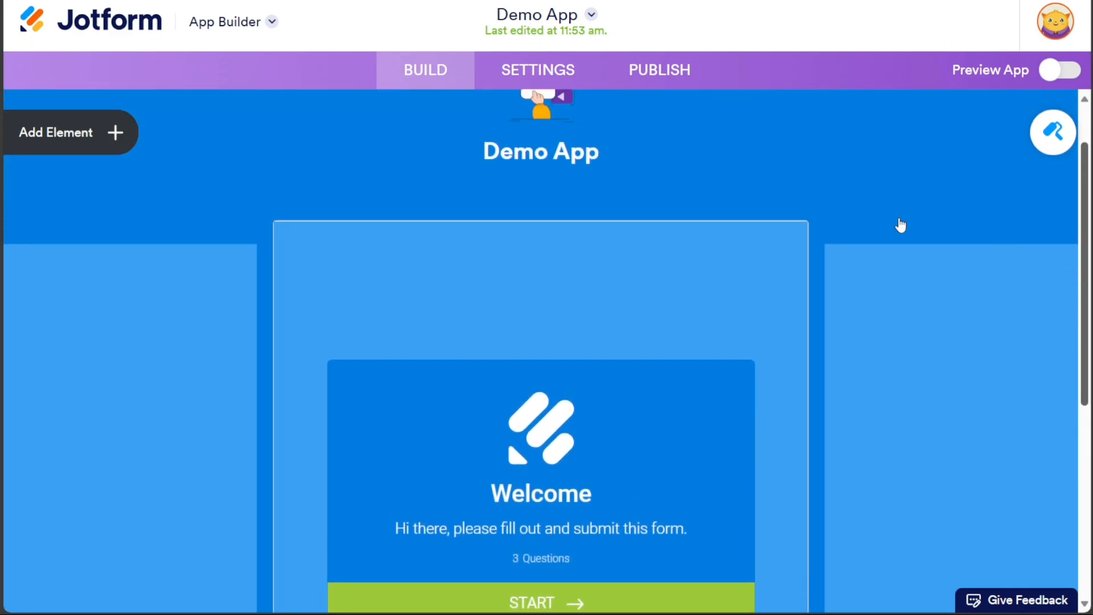
click(683, 77)
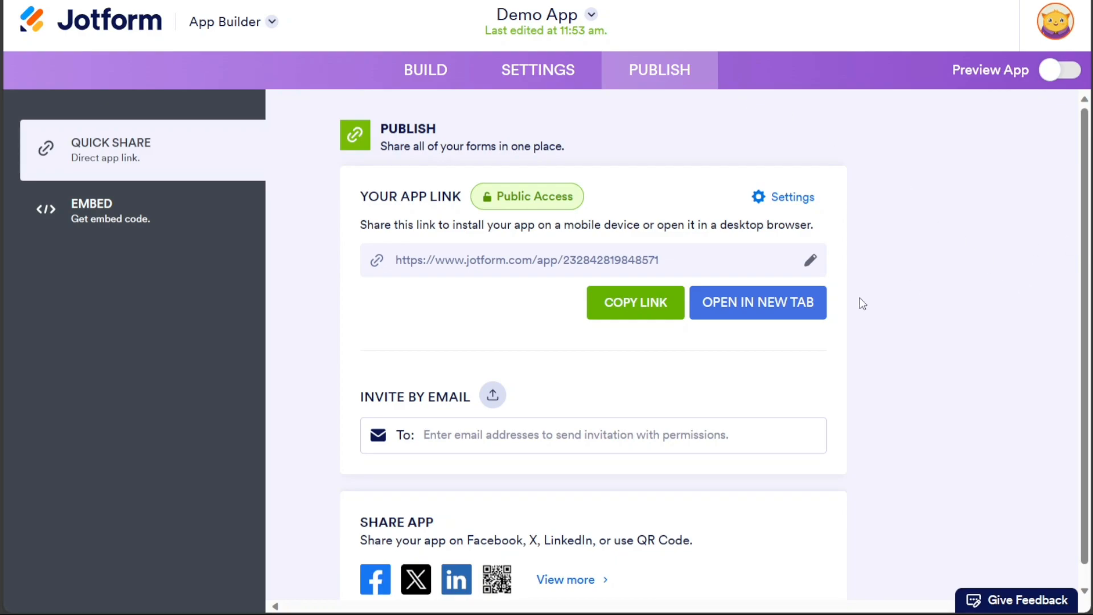
click(631, 310)
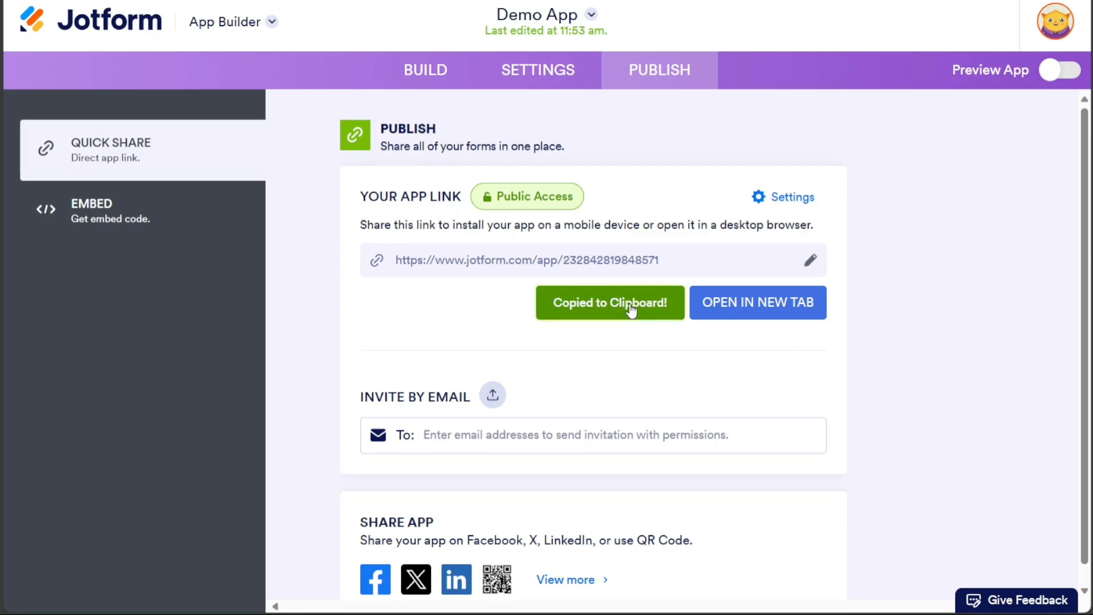
- Show all sharing options for the app and open the QR code download page
scroll(1085, 230, down, 1)
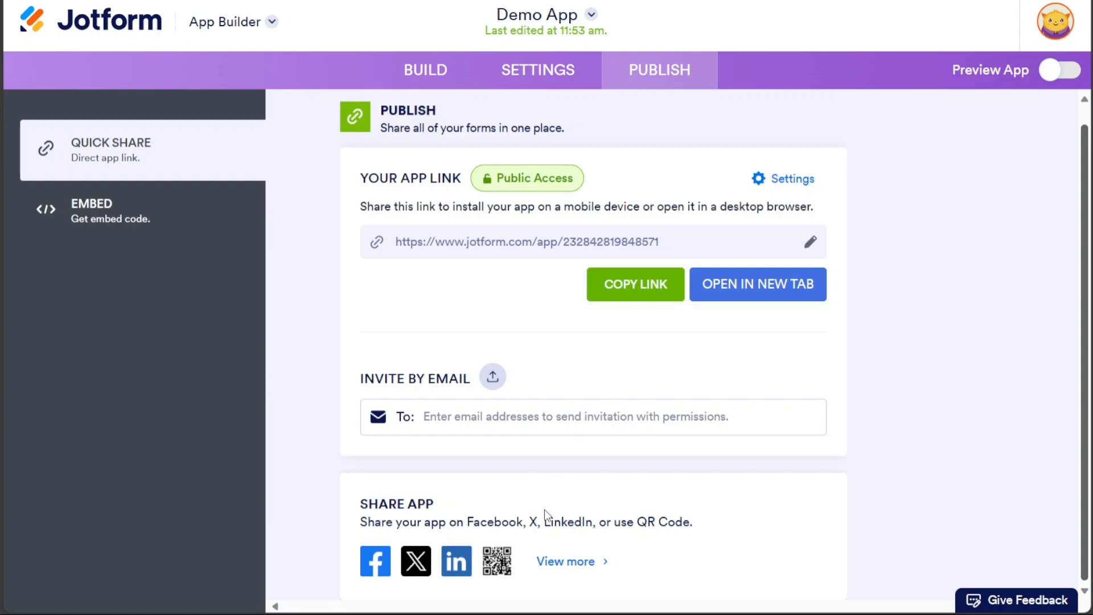
click(551, 562)
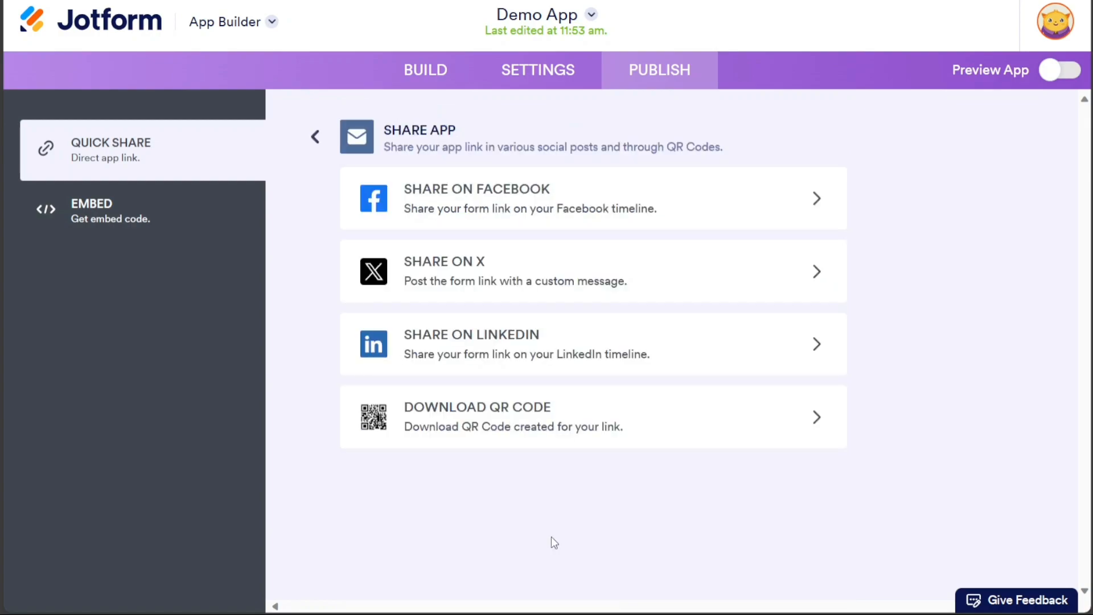
click(447, 426)
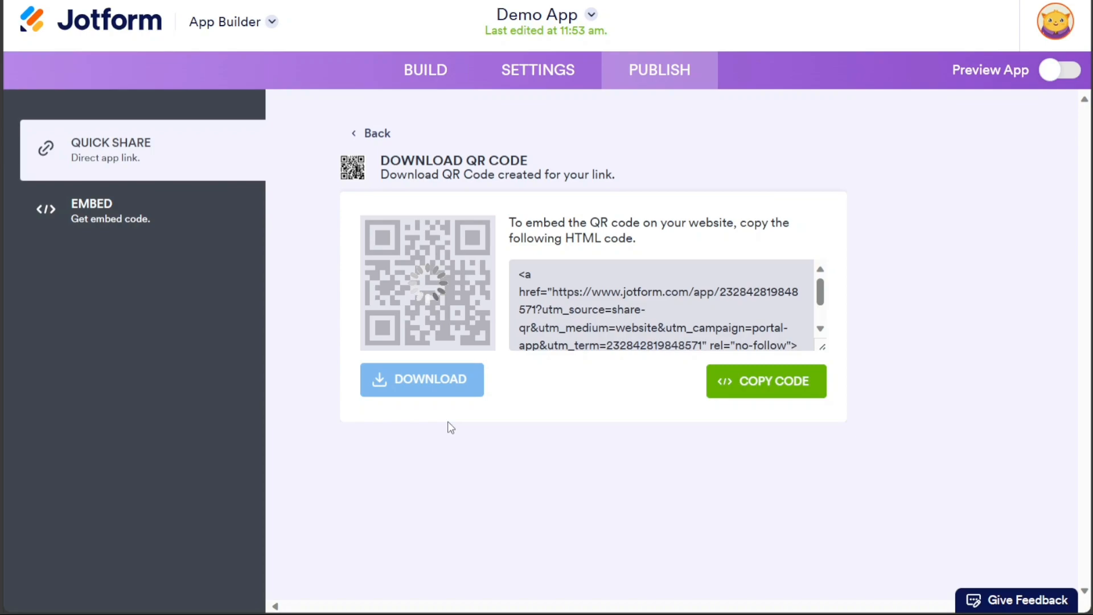